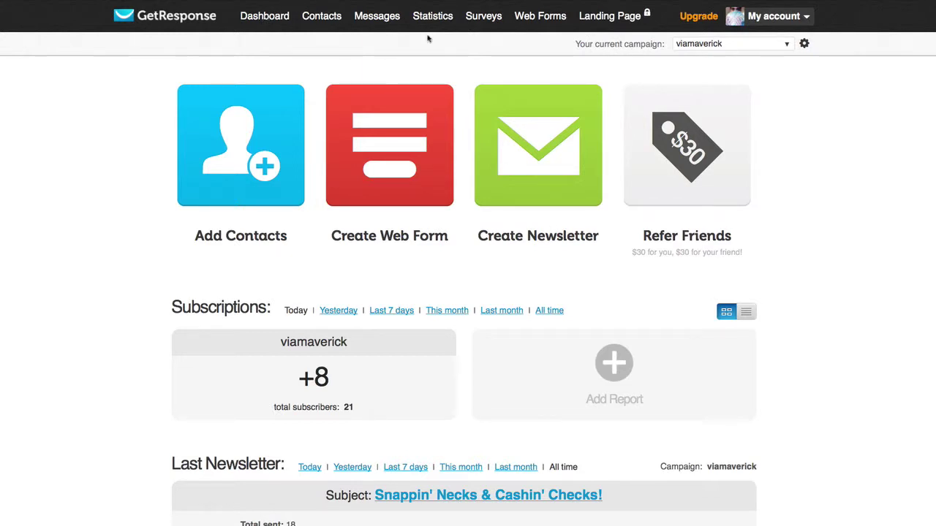
Start creating a new newsletter in the viamaverick campaign
{"action": "left_click", "coordinate": [788, 46]}
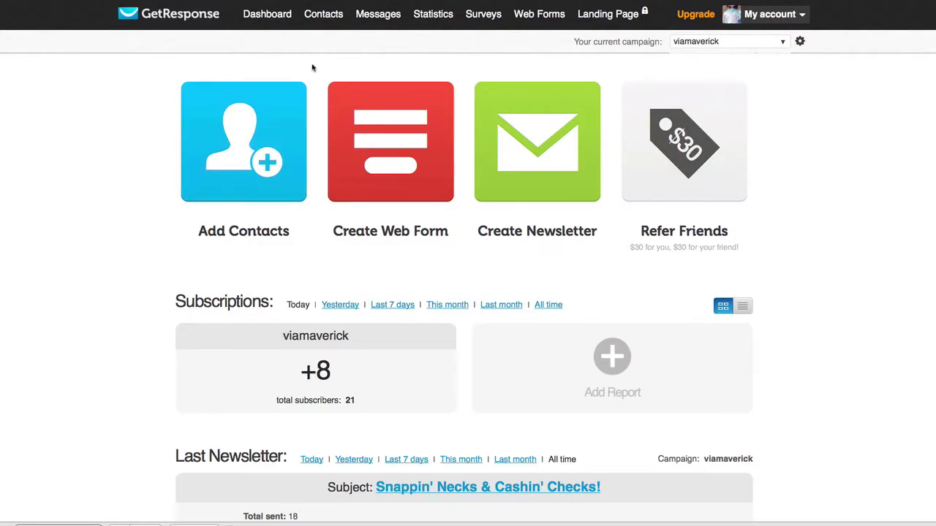
{"action": "mouse_move", "coordinate": [378, 14]}
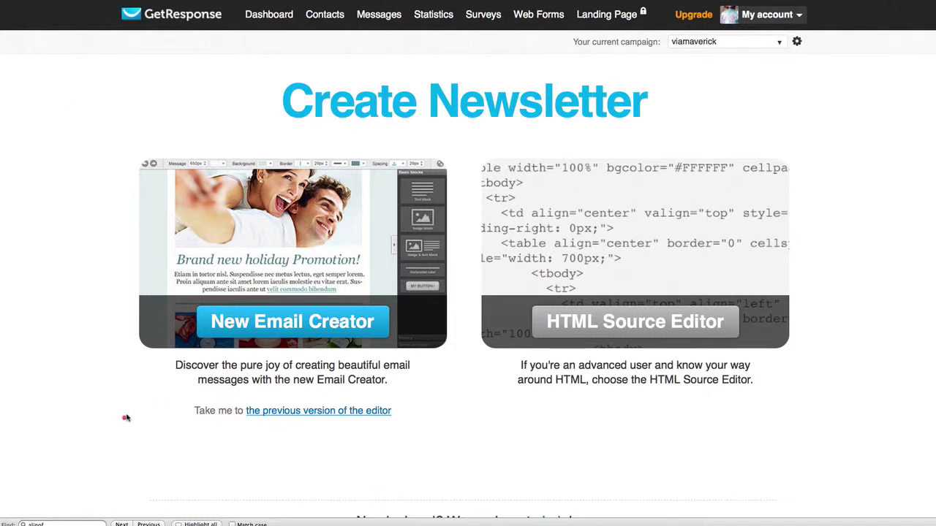
{"action": "mouse_move", "coordinate": [132, 422]}
{"action": "left_mouse_down"}
{"action": "mouse_move", "coordinate": [180, 371]}
{"action": "mouse_move", "coordinate": [180, 406]}
{"action": "mouse_move", "coordinate": [155, 386]}
{"action": "mouse_move", "coordinate": [173, 399]}
{"action": "mouse_move", "coordinate": [179, 388]}
{"action": "left_mouse_up"}
{"action": "left_click", "coordinate": [278, 430]}
{"action": "mouse_move", "coordinate": [824, 426]}
{"action": "left_mouse_down"}
{"action": "mouse_move", "coordinate": [773, 363]}
{"action": "mouse_move", "coordinate": [808, 377]}
{"action": "mouse_move", "coordinate": [768, 399]}
{"action": "mouse_move", "coordinate": [793, 375]}
{"action": "mouse_move", "coordinate": [787, 385]}
{"action": "left_mouse_up"}
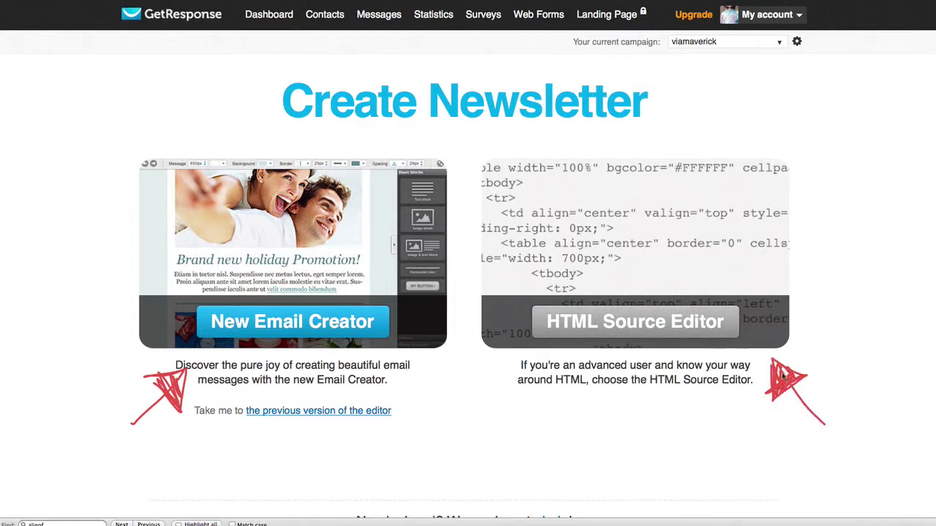
{"action": "mouse_move", "coordinate": [136, 94]}
{"action": "left_mouse_down"}
{"action": "mouse_move", "coordinate": [156, 110]}
{"action": "mouse_move", "coordinate": [139, 121]}
{"action": "mouse_move", "coordinate": [155, 134]}
{"action": "left_mouse_up"}
{"action": "mouse_move", "coordinate": [216, 286]}
{"action": "left_mouse_down"}
{"action": "mouse_move", "coordinate": [274, 379]}
{"action": "mouse_move", "coordinate": [287, 284]}
{"action": "left_mouse_up"}
{"action": "key", "text": "Escape"}
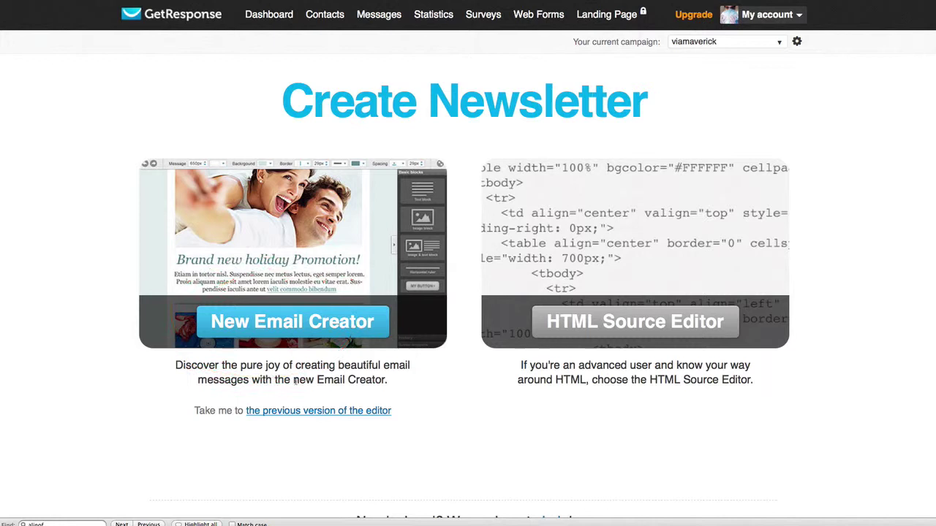
Choose the New Email Creator as the editor for the newsletter
{"action": "left_click", "coordinate": [293, 325]}
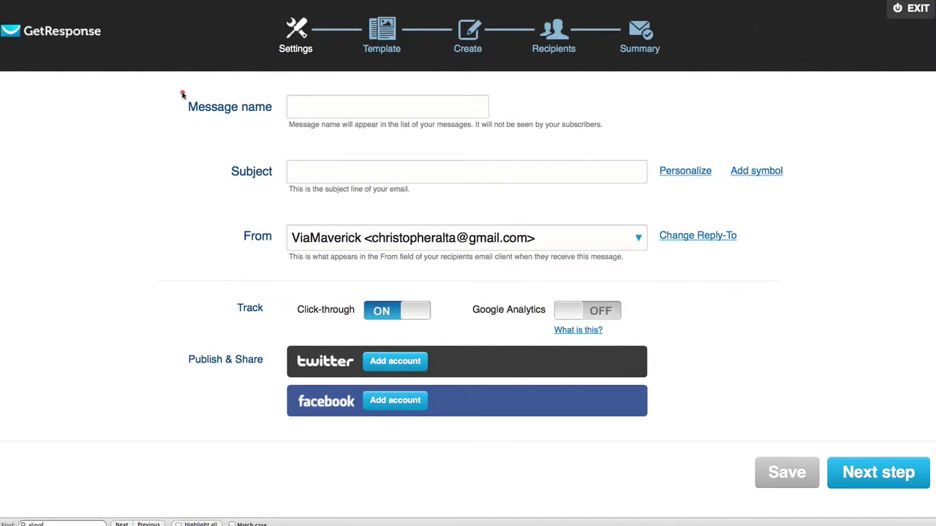
{"action": "mouse_move", "coordinate": [196, 93]}
{"action": "left_mouse_down"}
{"action": "mouse_move", "coordinate": [264, 81]}
{"action": "mouse_move", "coordinate": [183, 72]}
{"action": "mouse_move", "coordinate": [240, 73]}
{"action": "left_mouse_up"}
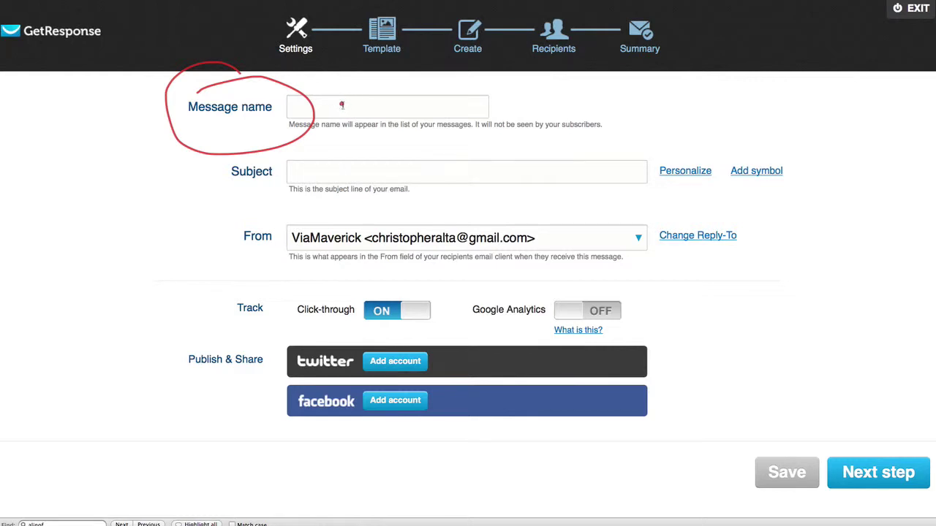
{"action": "mouse_move", "coordinate": [347, 103]}
{"action": "left_mouse_down"}
{"action": "mouse_move", "coordinate": [437, 133]}
{"action": "mouse_move", "coordinate": [484, 102]}
{"action": "left_mouse_up"}
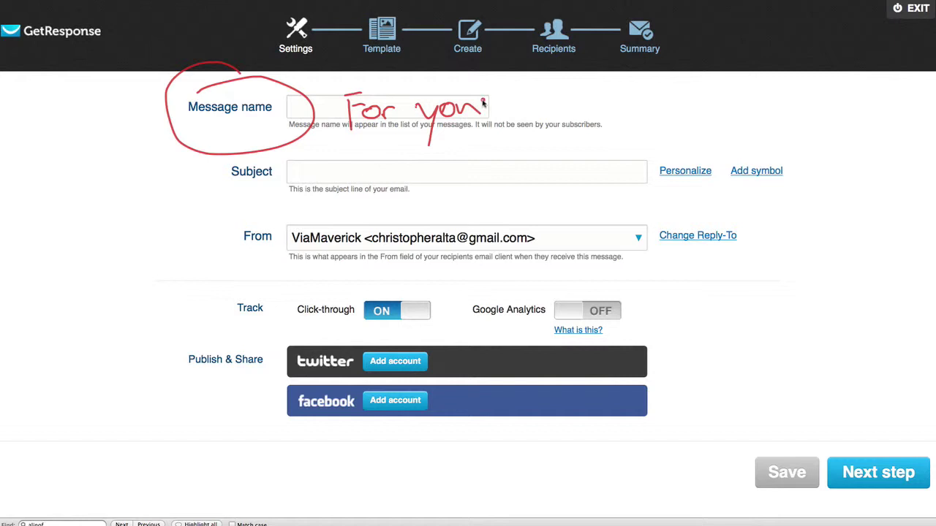
{"action": "left_click", "coordinate": [272, 104]}
{"action": "mouse_move", "coordinate": [233, 161]}
{"action": "left_mouse_down"}
{"action": "mouse_move", "coordinate": [219, 184]}
{"action": "mouse_move", "coordinate": [241, 201]}
{"action": "mouse_move", "coordinate": [232, 205]}
{"action": "left_mouse_up"}
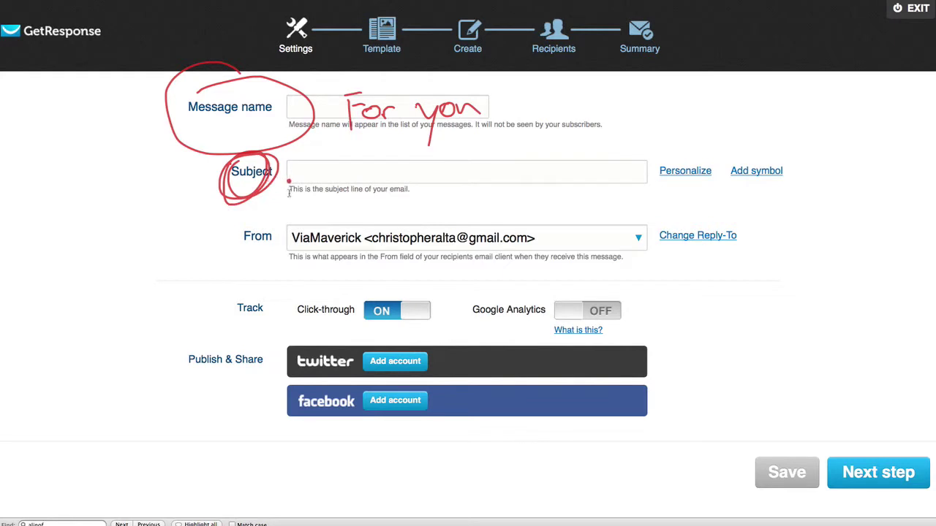
{"action": "left_click", "coordinate": [268, 205]}
{"action": "key", "text": "Escape"}
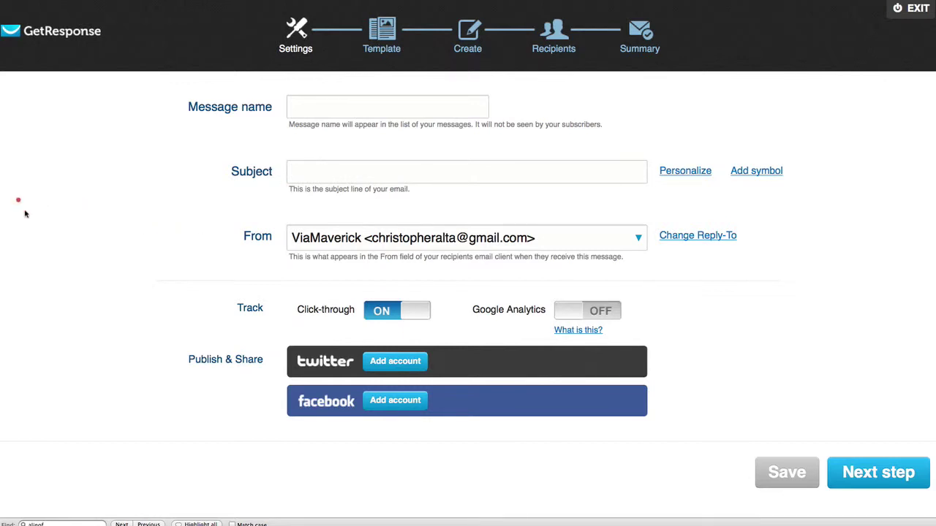
{"action": "mouse_move", "coordinate": [16, 203]}
{"action": "left_mouse_down"}
{"action": "mouse_move", "coordinate": [40, 202]}
{"action": "mouse_move", "coordinate": [64, 180]}
{"action": "mouse_move", "coordinate": [130, 171]}
{"action": "mouse_move", "coordinate": [128, 162]}
{"action": "mouse_move", "coordinate": [127, 173]}
{"action": "mouse_move", "coordinate": [129, 154]}
{"action": "mouse_move", "coordinate": [167, 150]}
{"action": "mouse_move", "coordinate": [184, 124]}
{"action": "mouse_move", "coordinate": [212, 143]}
{"action": "mouse_move", "coordinate": [254, 112]}
{"action": "left_mouse_up"}
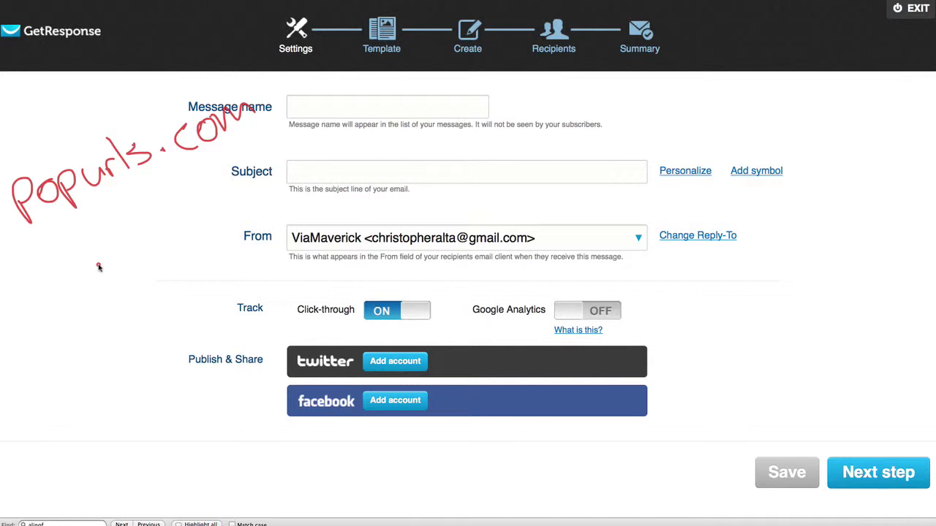
{"action": "key", "text": "Escape"}
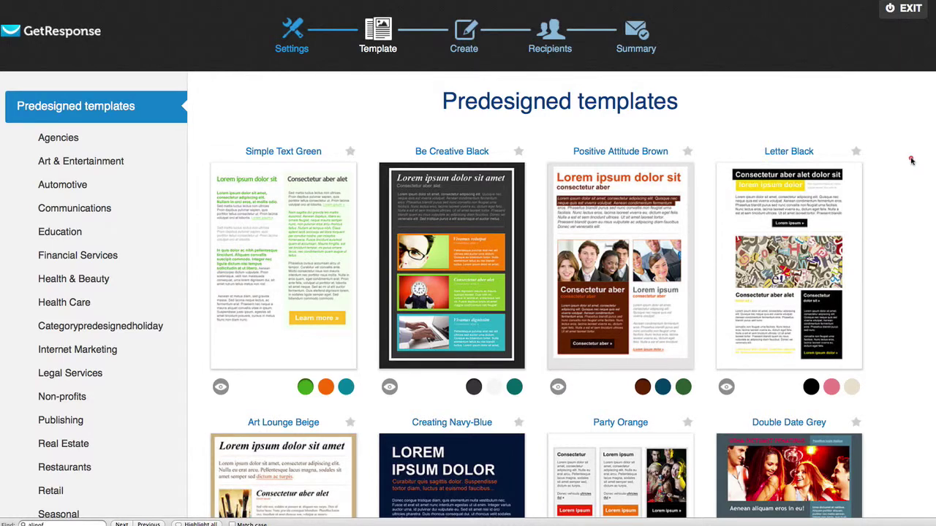
Start the newsletter design from scratch using the Blank template
{"action": "scroll", "coordinate": [912, 160], "scroll_direction": "down", "scroll_amount": 5}
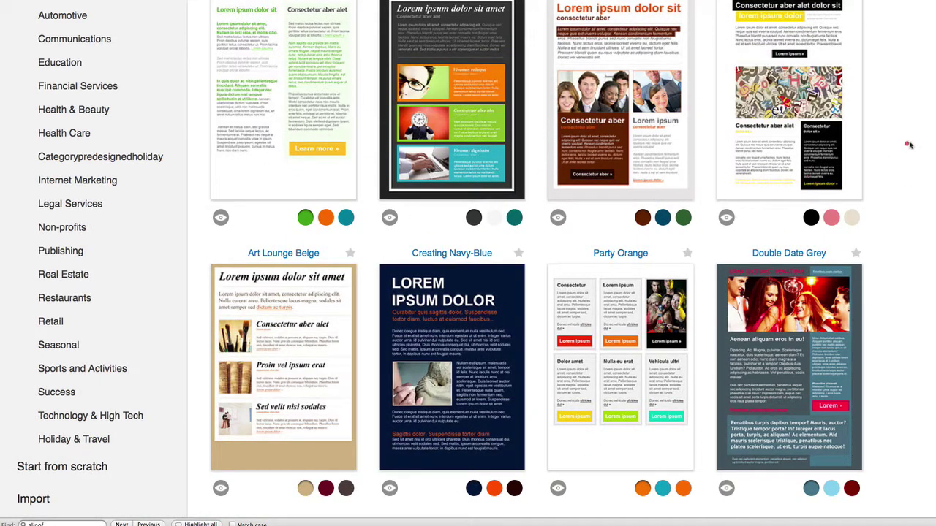
{"action": "scroll", "coordinate": [910, 144], "scroll_direction": "down", "scroll_amount": 5}
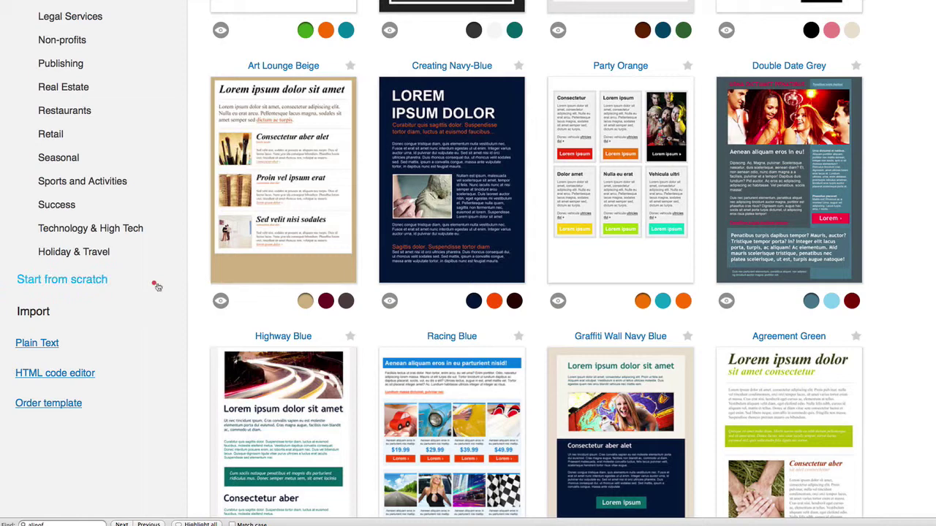
{"action": "mouse_move", "coordinate": [133, 286]}
{"action": "left_mouse_down"}
{"action": "mouse_move", "coordinate": [139, 272]}
{"action": "mouse_move", "coordinate": [141, 294]}
{"action": "left_mouse_up"}
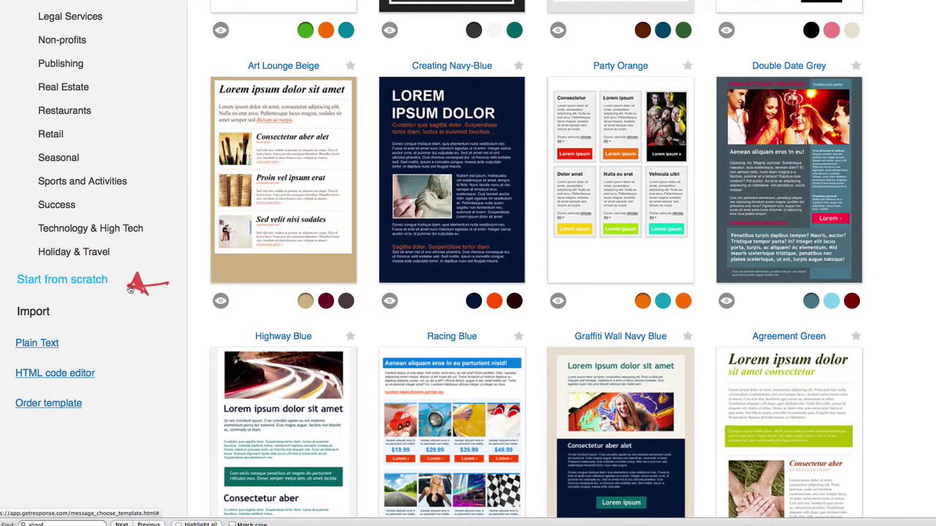
{"action": "left_click", "coordinate": [78, 282]}
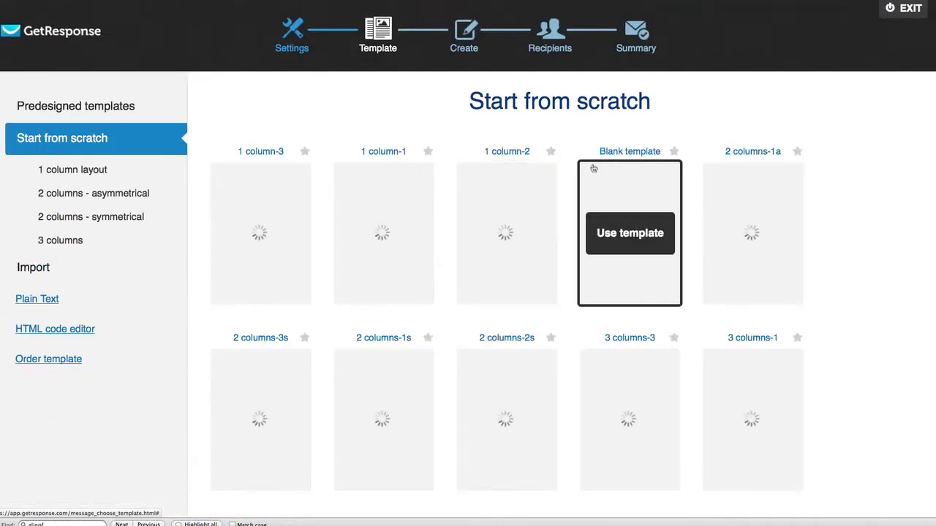
{"action": "mouse_move", "coordinate": [639, 190]}
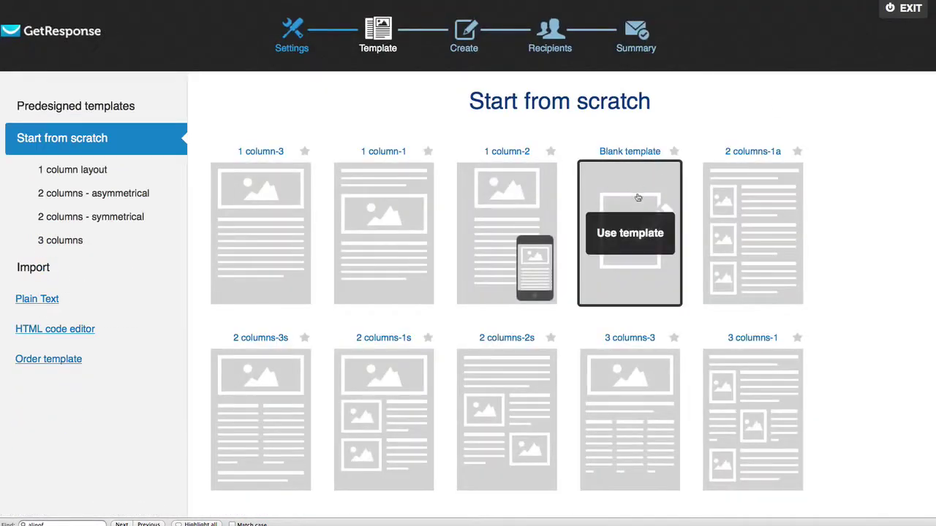
{"action": "left_click", "coordinate": [623, 193]}
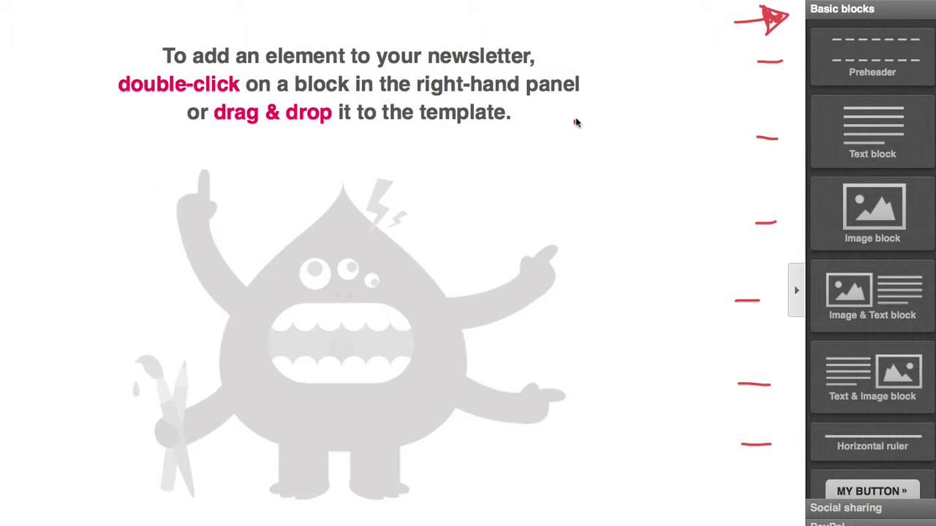
{"action": "left_click_drag", "start_coordinate": [608, 96], "coordinate": [605, 302]}
{"action": "mouse_move", "coordinate": [605, 335]}
{"action": "left_mouse_down"}
{"action": "mouse_move", "coordinate": [456, 451]}
{"action": "mouse_move", "coordinate": [90, 447]}
{"action": "mouse_move", "coordinate": [69, 11]}
{"action": "mouse_move", "coordinate": [595, 22]}
{"action": "mouse_move", "coordinate": [584, 150]}
{"action": "left_mouse_up"}
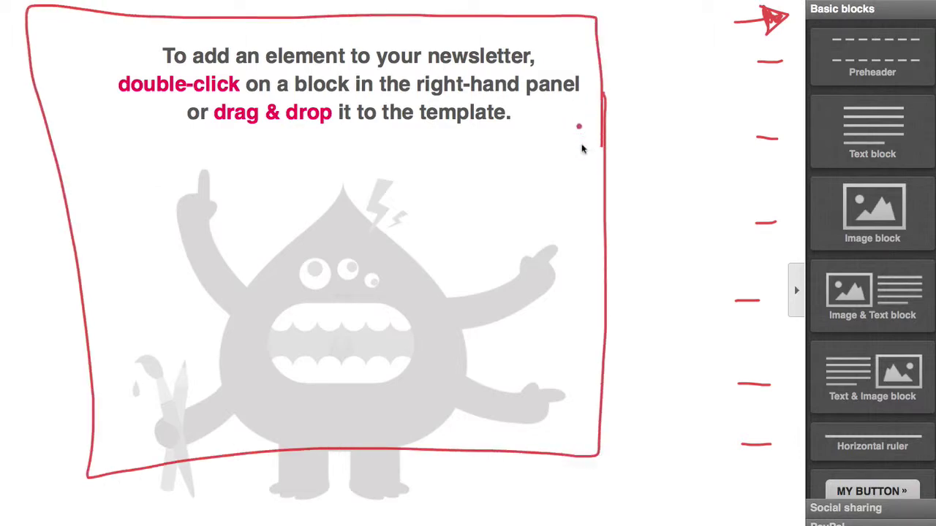
{"action": "mouse_move", "coordinate": [796, 118]}
{"action": "left_mouse_down"}
{"action": "mouse_move", "coordinate": [609, 156]}
{"action": "mouse_move", "coordinate": [626, 170]}
{"action": "left_mouse_up"}
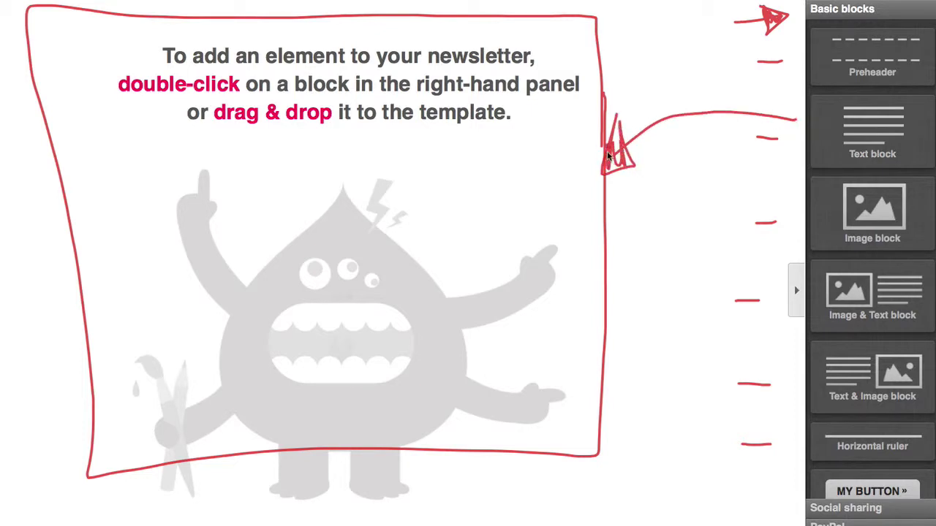
{"action": "left_click_drag", "start_coordinate": [607, 155], "coordinate": [624, 156]}
{"action": "key", "text": "Escape"}
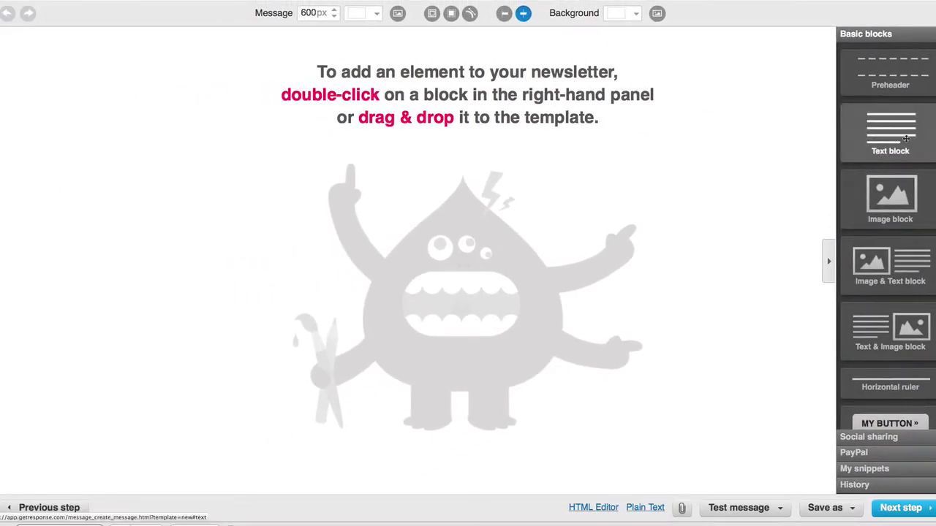
Add a text block to the empty newsletter and replace its heading with "Welcome to the email newsletter!"
{"action": "left_click_drag", "start_coordinate": [848, 129], "coordinate": [489, 104]}
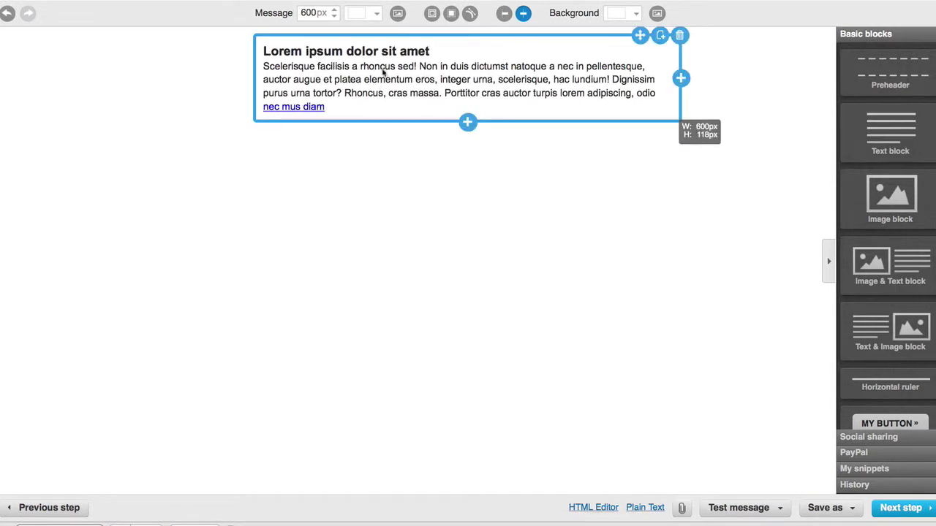
{"action": "triple_click", "coordinate": [431, 51]}
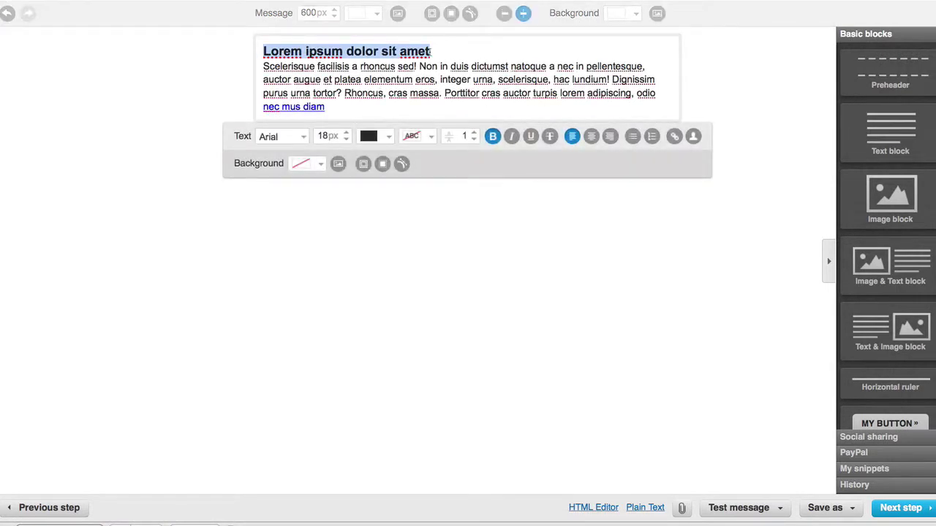
{"action": "type", "text": "hey"}
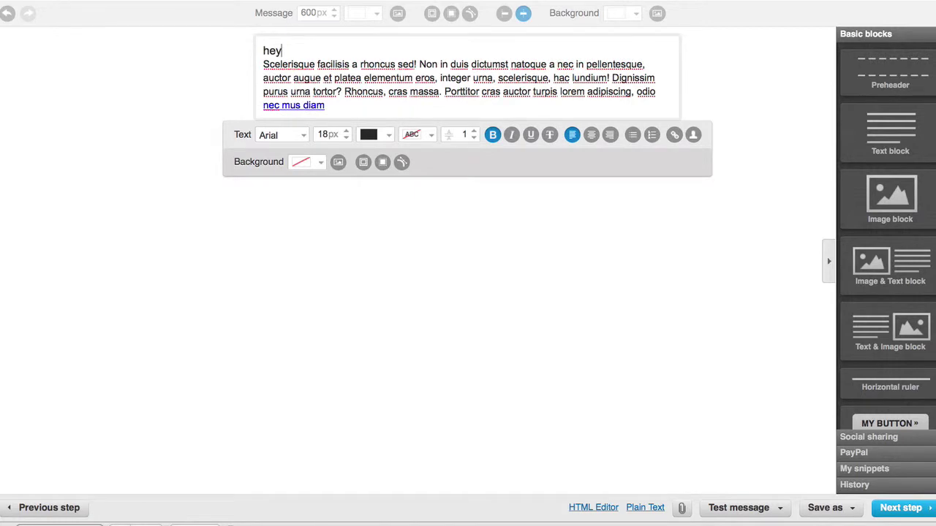
{"action": "key", "text": "BackSpace"}
{"action": "key", "text": "BackSpace"}
{"action": "key", "text": "BackSpace"}
{"action": "type", "text": "hey"}
{"action": "key", "text": "BackSpace"}
{"action": "key", "text": "BackSpace"}
{"action": "key", "text": "BackSpace"}
{"action": "type", "text": "Welcome to the "}
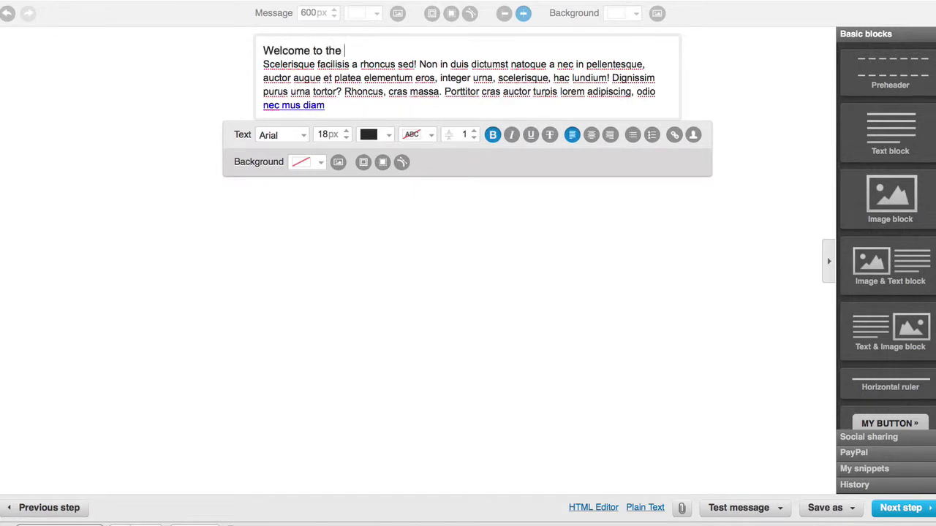
{"action": "type", "text": "email newsletter!"}
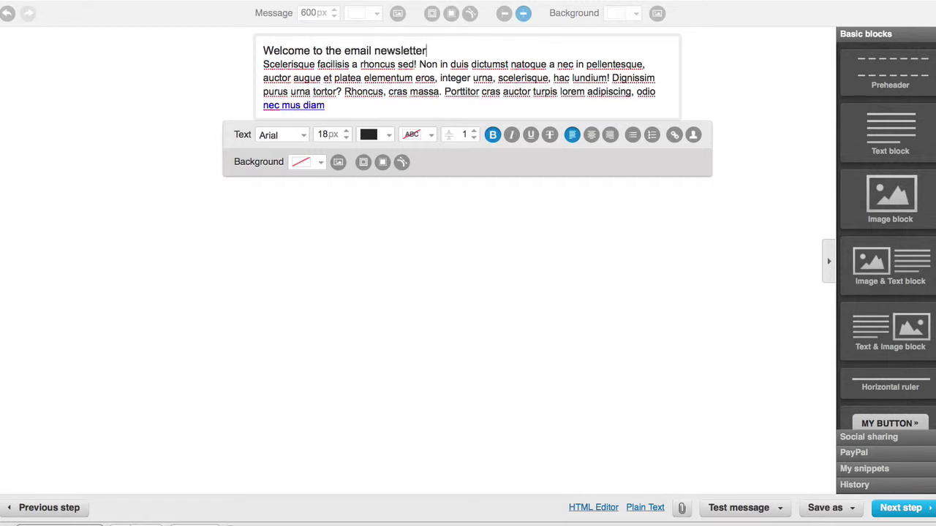
Insert a blank line below the heading and replace the placeholder paragraph with "This is a sample message!"
{"action": "left_click", "coordinate": [265, 64]}
{"action": "key", "text": "Return"}
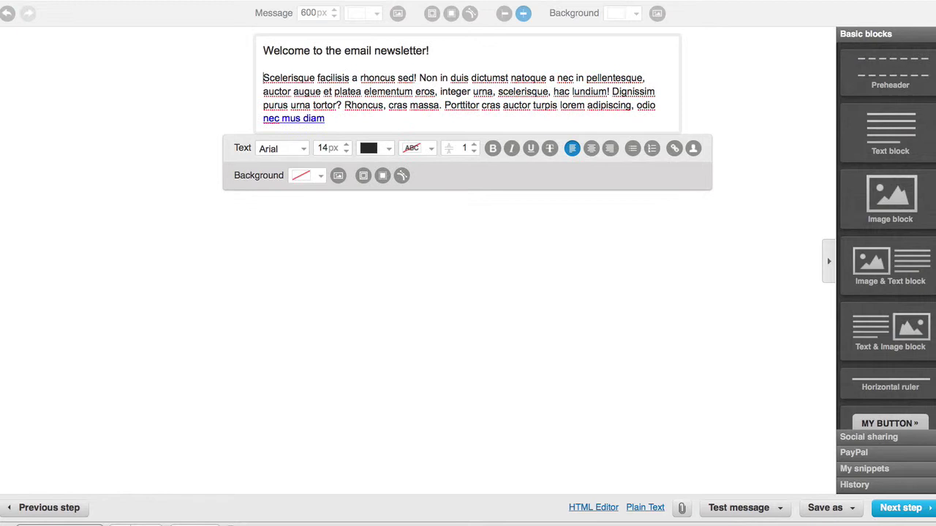
{"action": "left_click_drag", "start_coordinate": [264, 77], "coordinate": [658, 106]}
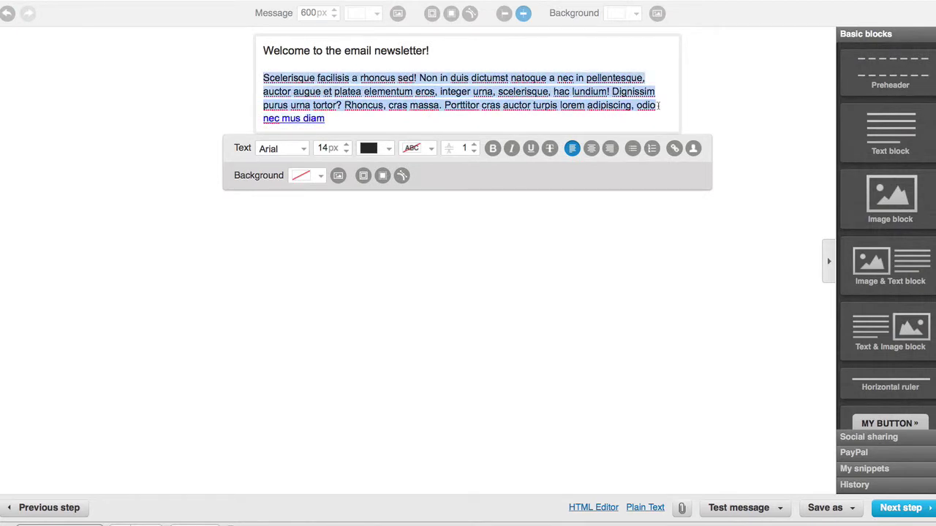
{"action": "type", "text": "This is a sample message"}
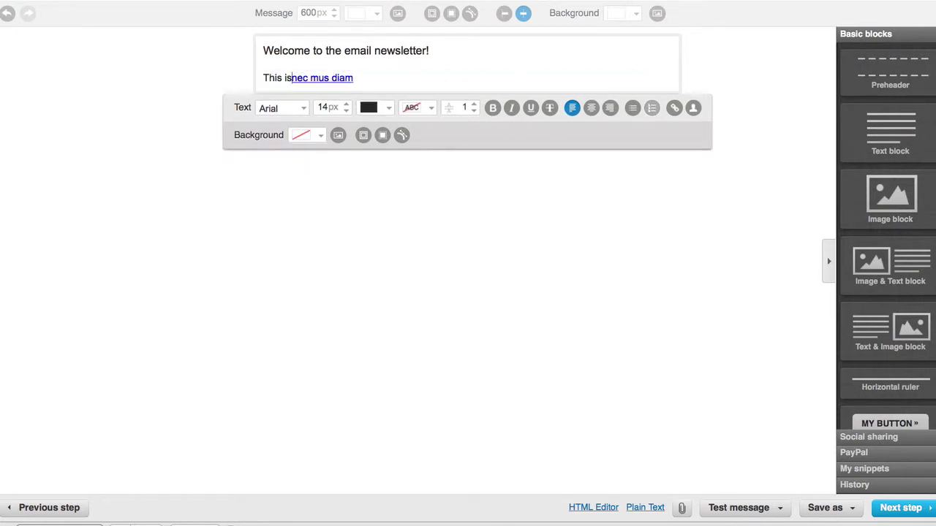
{"action": "type", "text": "!"}
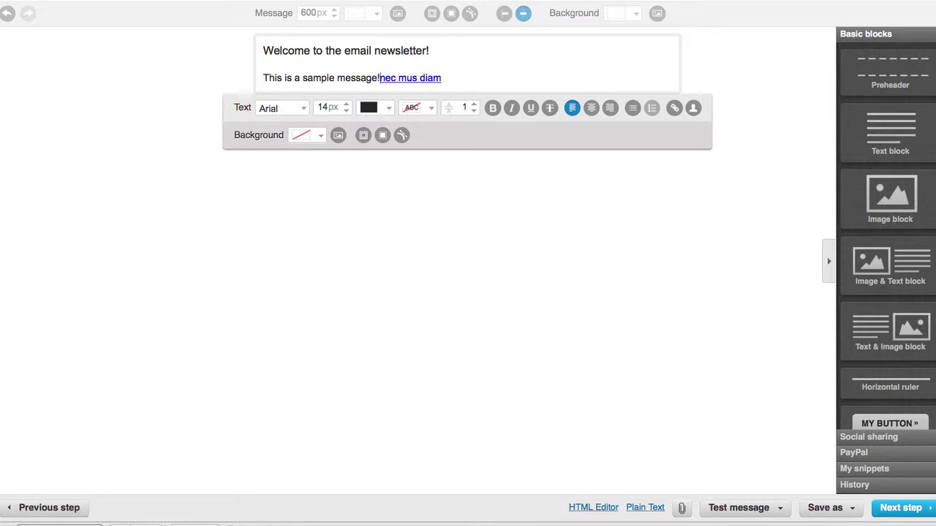
Put the placeholder link on its own line and change its text to "This is a hyperlink!"
{"action": "key", "text": "Return"}
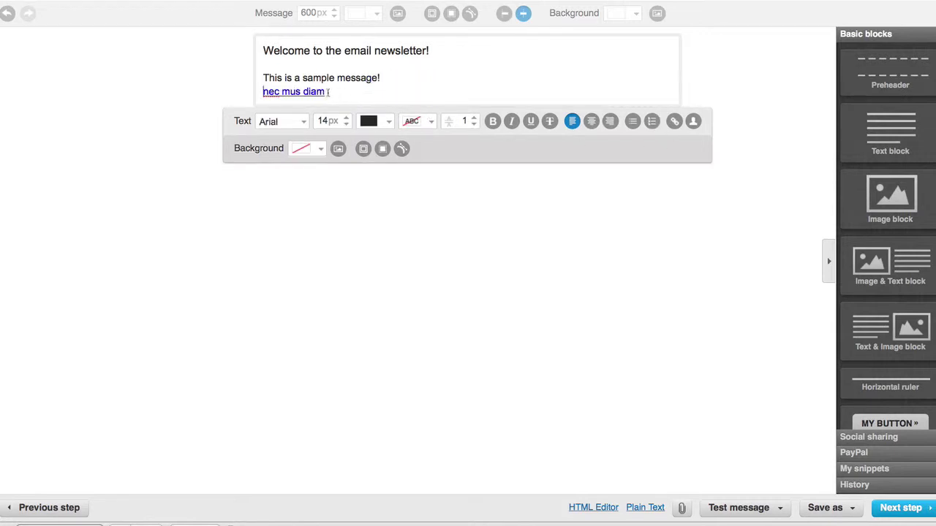
{"action": "left_click_drag", "start_coordinate": [326, 92], "coordinate": [248, 94]}
{"action": "type", "text": "This is a hyperlnk!"}
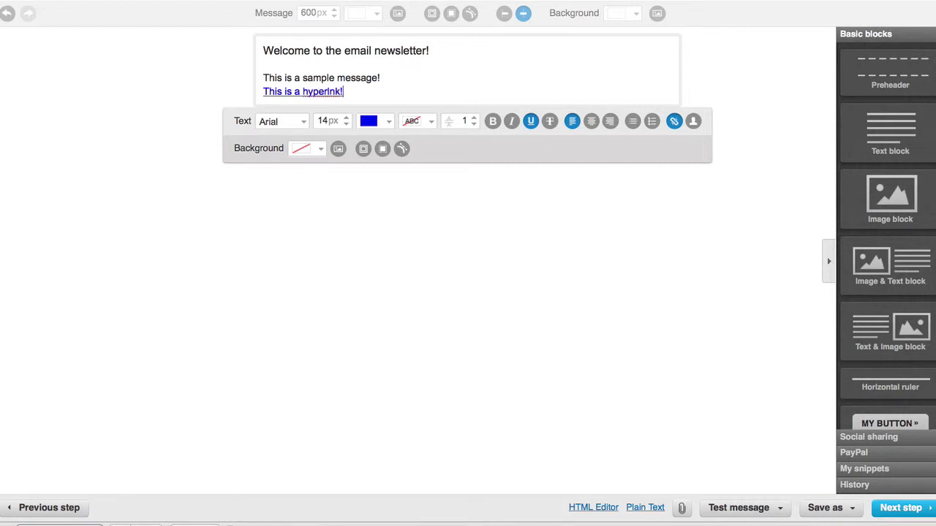
{"action": "key", "text": "BackSpace"}
{"action": "key", "text": "BackSpace"}
{"action": "type", "text": "ink!"}
{"action": "left_click_drag", "start_coordinate": [345, 91], "coordinate": [252, 92]}
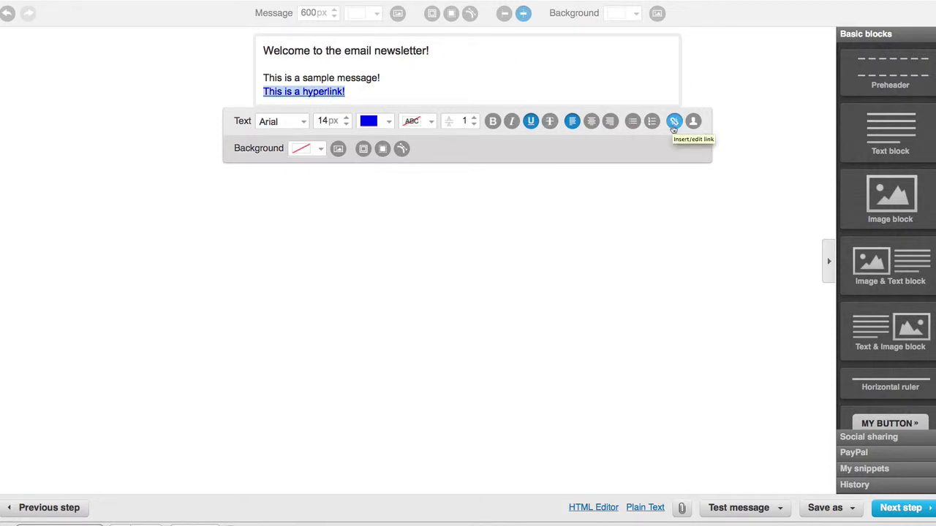
{"action": "left_click", "coordinate": [674, 121]}
{"action": "left_click", "coordinate": [430, 236]}
{"action": "type", "text": "ww"}
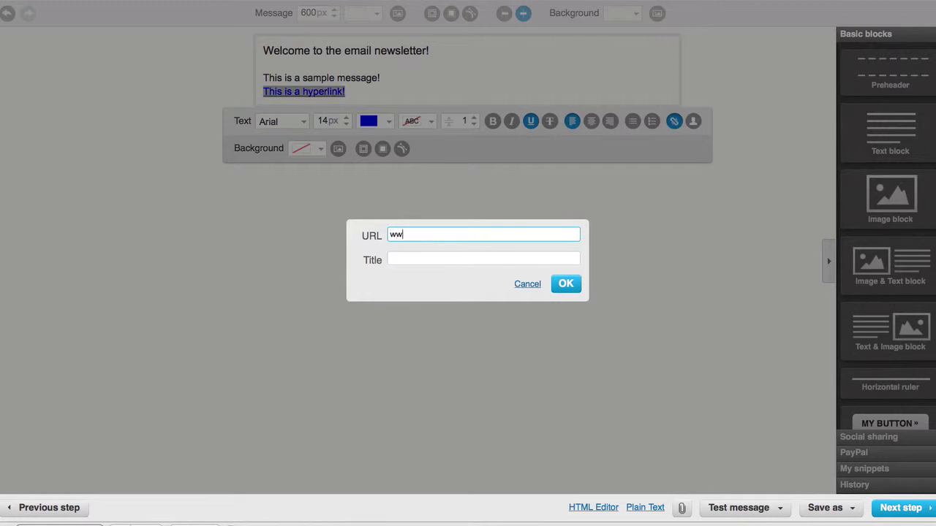
{"action": "type", "text": "w.google.com"}
{"action": "left_click", "coordinate": [483, 258]}
{"action": "type", "text": "hey this"}
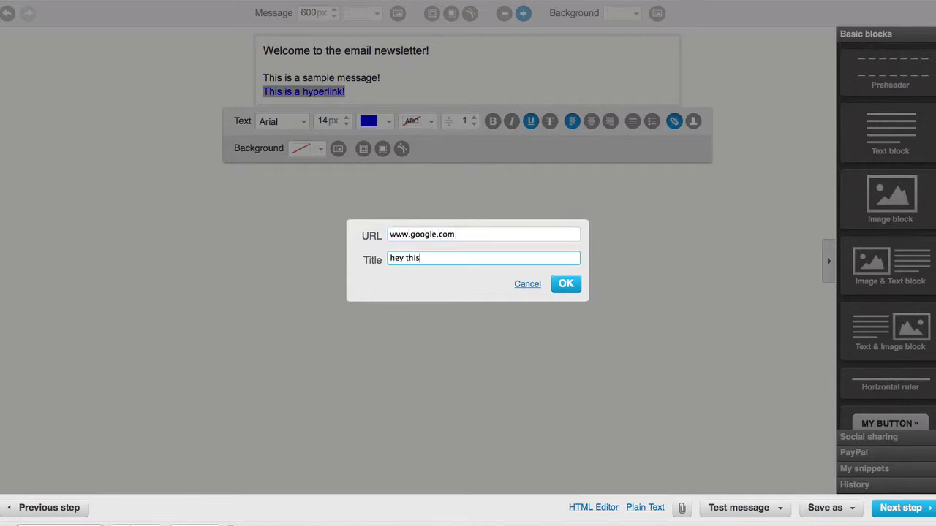
{"action": "type", "text": " is google!"}
{"action": "left_click", "coordinate": [566, 286]}
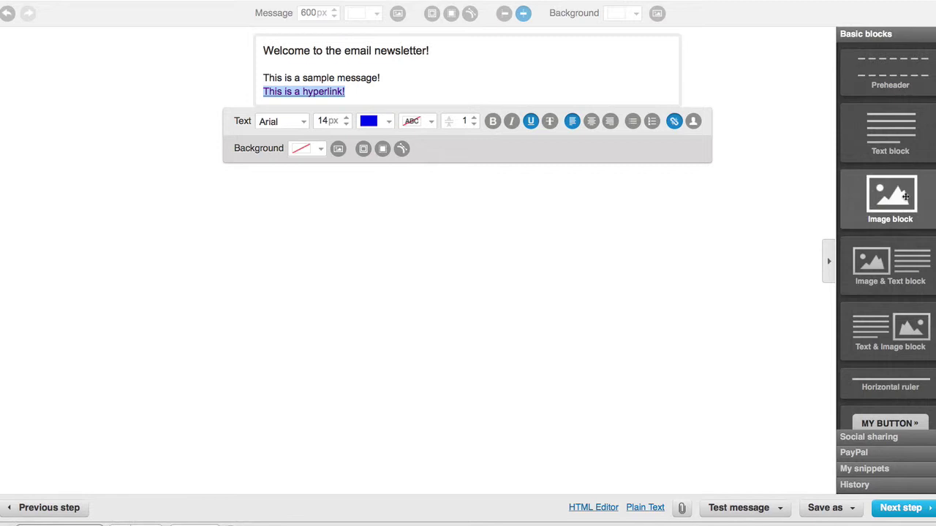
Add an image block below the text block in the newsletter
{"action": "left_click_drag", "start_coordinate": [891, 196], "coordinate": [405, 236]}
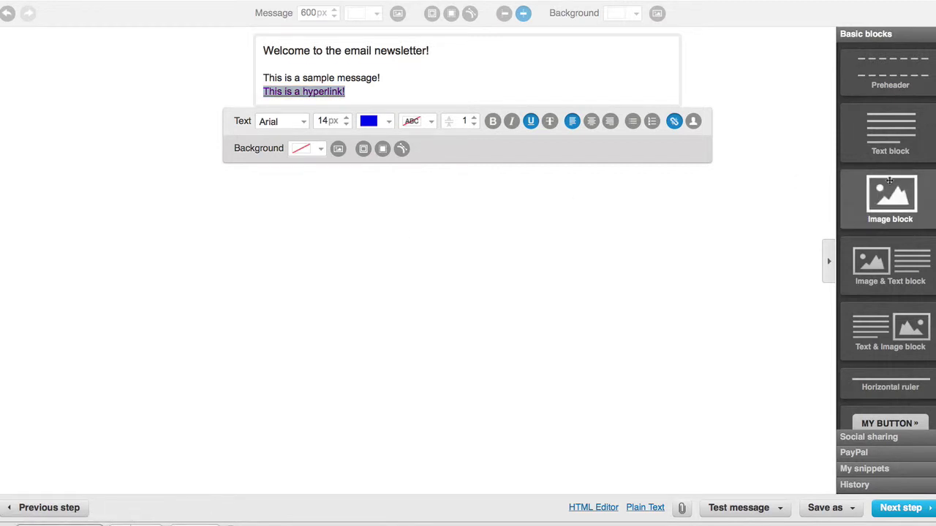
{"action": "left_click", "coordinate": [721, 52]}
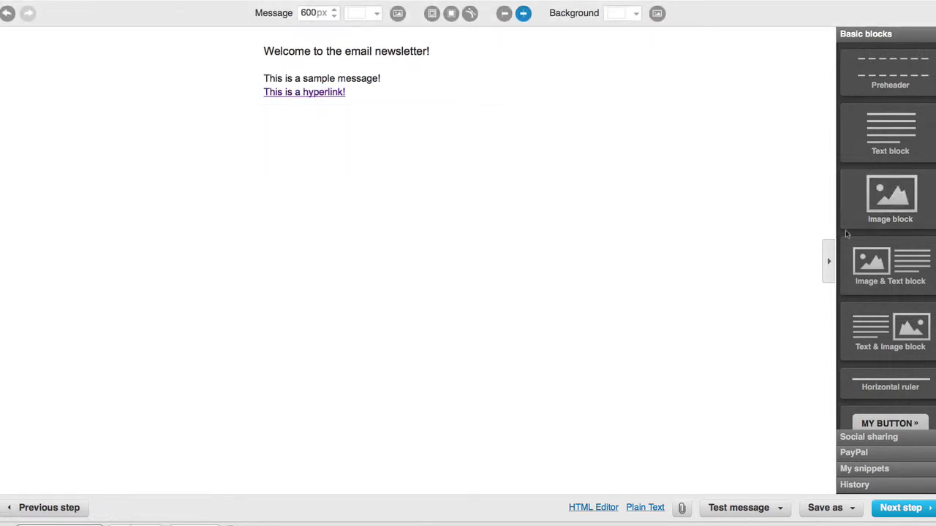
{"action": "left_click_drag", "start_coordinate": [896, 192], "coordinate": [393, 194]}
{"action": "left_click_drag", "start_coordinate": [894, 203], "coordinate": [480, 151]}
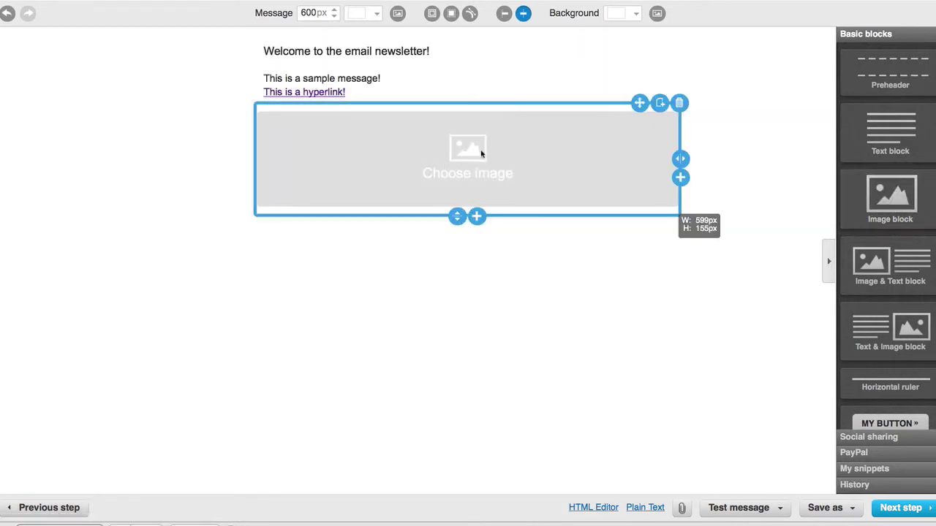
Browse the iStockphoto gallery and My Images for the image block, close the gallery without choosing an image and delete the block
{"action": "left_click", "coordinate": [465, 158]}
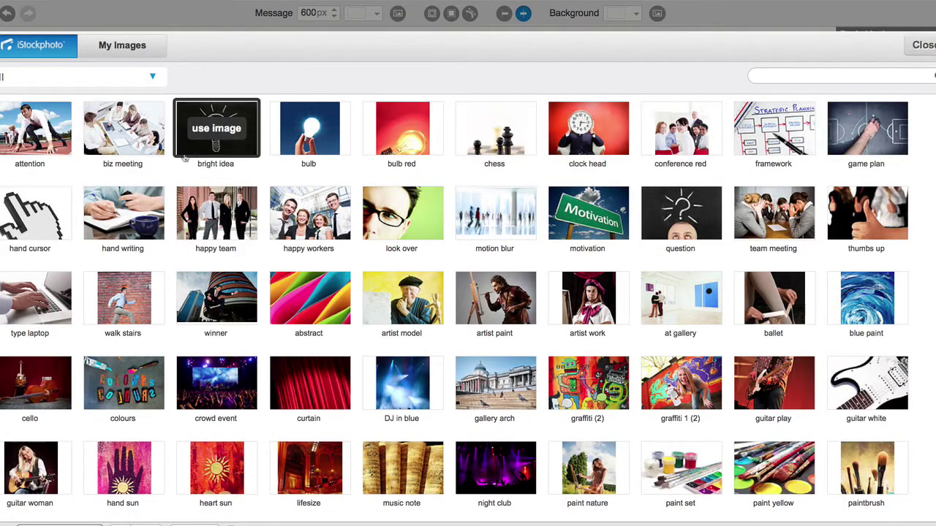
{"action": "scroll", "coordinate": [585, 208], "scroll_direction": "down", "scroll_amount": 1}
{"action": "scroll", "coordinate": [582, 201], "scroll_direction": "down", "scroll_amount": 10}
{"action": "scroll", "coordinate": [582, 200], "scroll_direction": "up", "scroll_amount": 10}
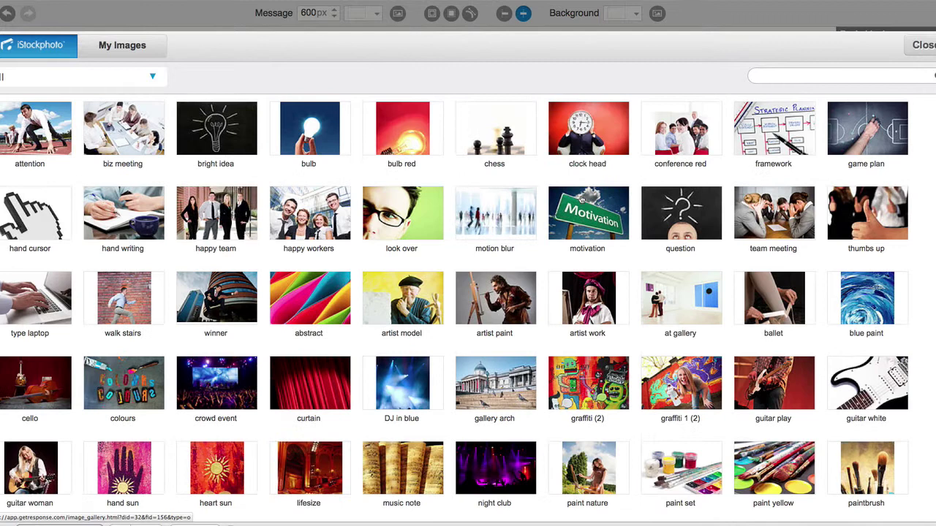
{"action": "left_click", "coordinate": [125, 48]}
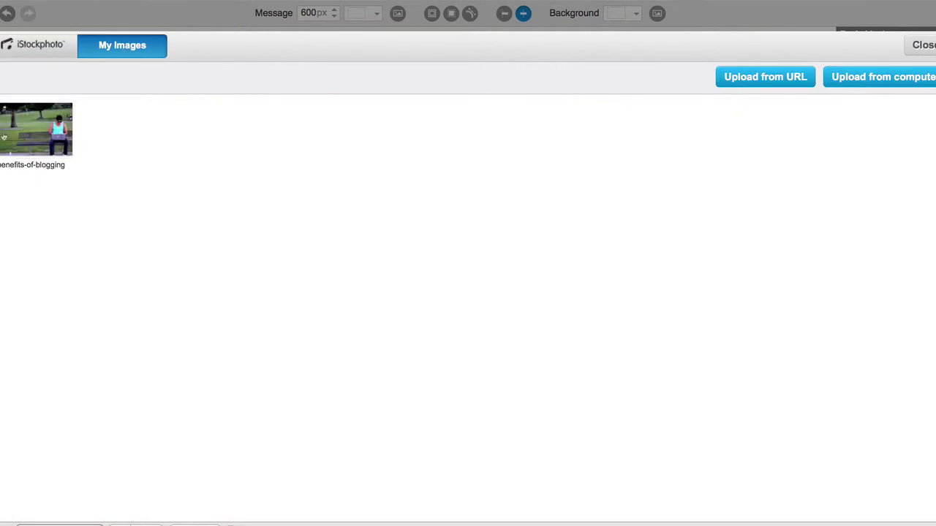
{"action": "mouse_move", "coordinate": [27, 141]}
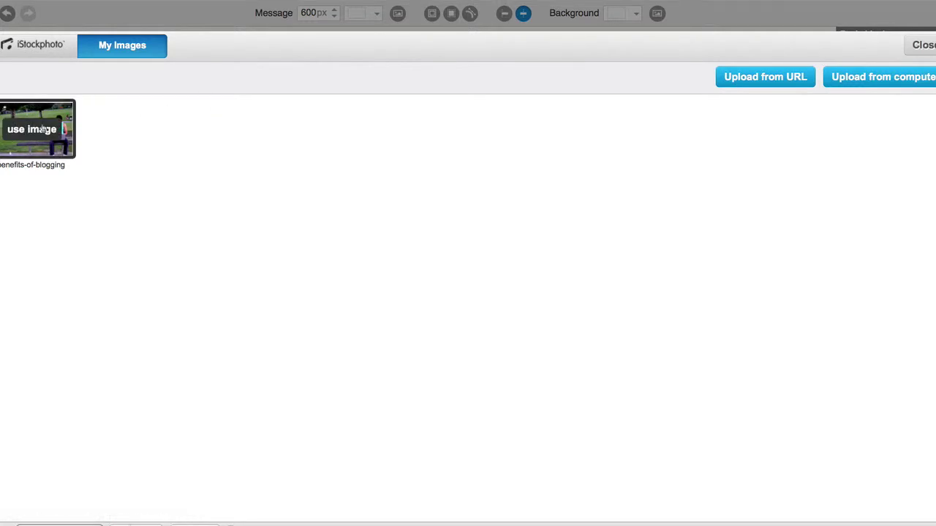
{"action": "left_click", "coordinate": [930, 45]}
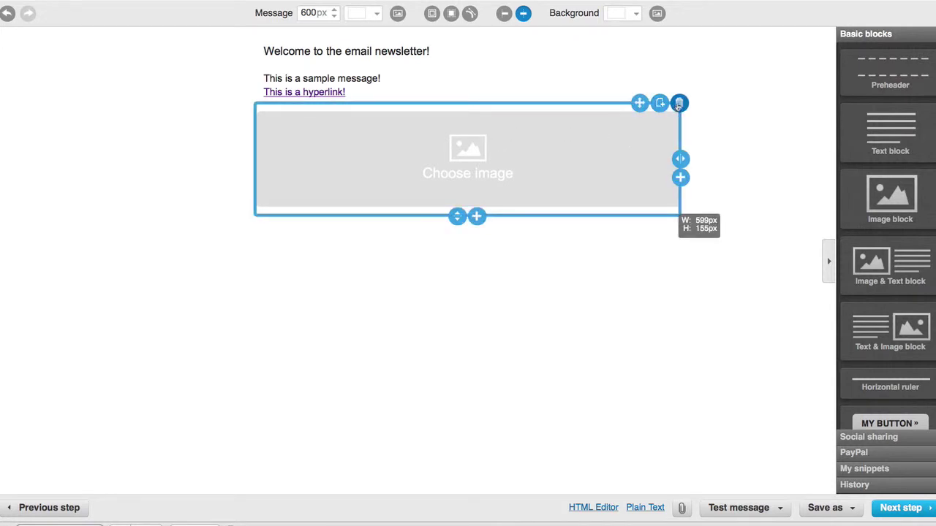
{"action": "left_click", "coordinate": [679, 100]}
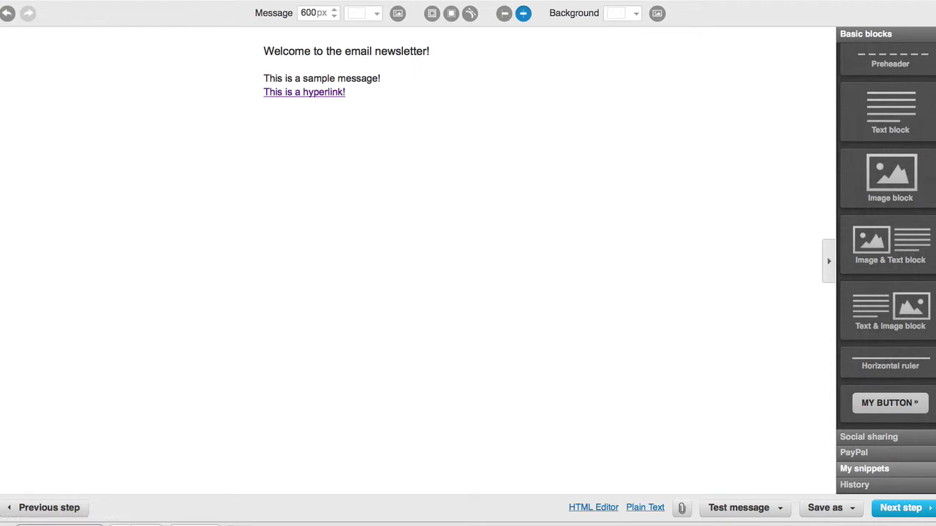
Insert the saved image snippet "Image: #ohho3oq" below the newsletter's text block
{"action": "left_click", "coordinate": [905, 473]}
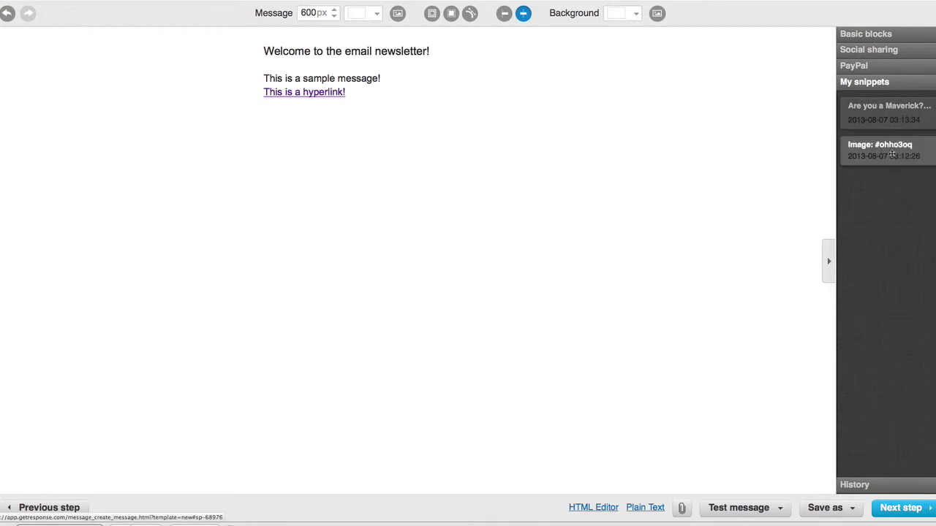
{"action": "left_click_drag", "start_coordinate": [892, 153], "coordinate": [412, 117]}
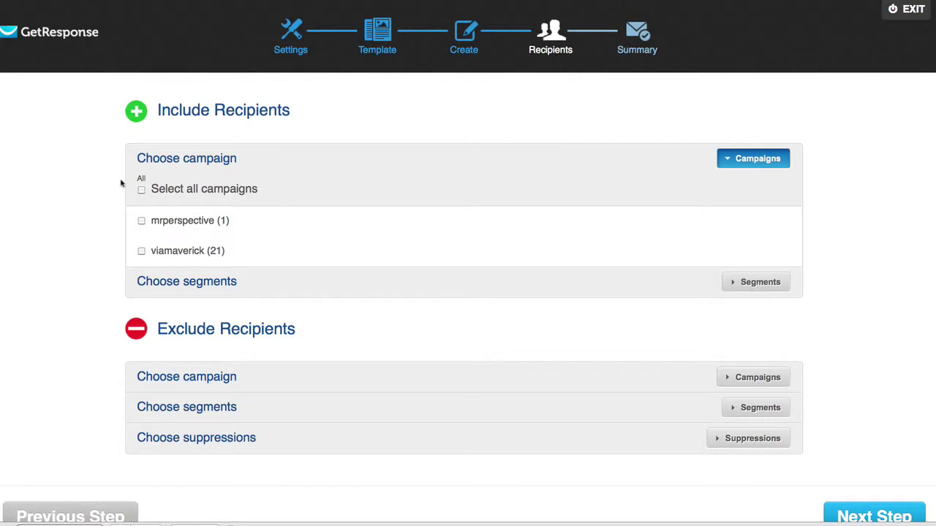
Include the viamaverick campaign in the message's recipients
{"action": "left_click", "coordinate": [141, 251]}
{"action": "scroll", "coordinate": [856, 372], "scroll_direction": "down", "scroll_amount": 3}
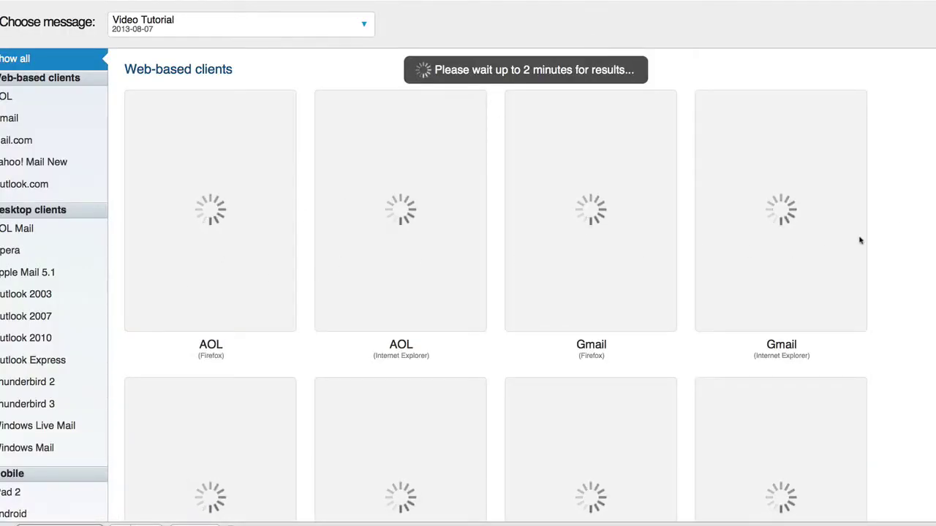
Examine the inbox previews of the Video Tutorial message for the web-based and desktop mail clients
{"action": "scroll", "coordinate": [930, 142], "scroll_direction": "down", "scroll_amount": 10}
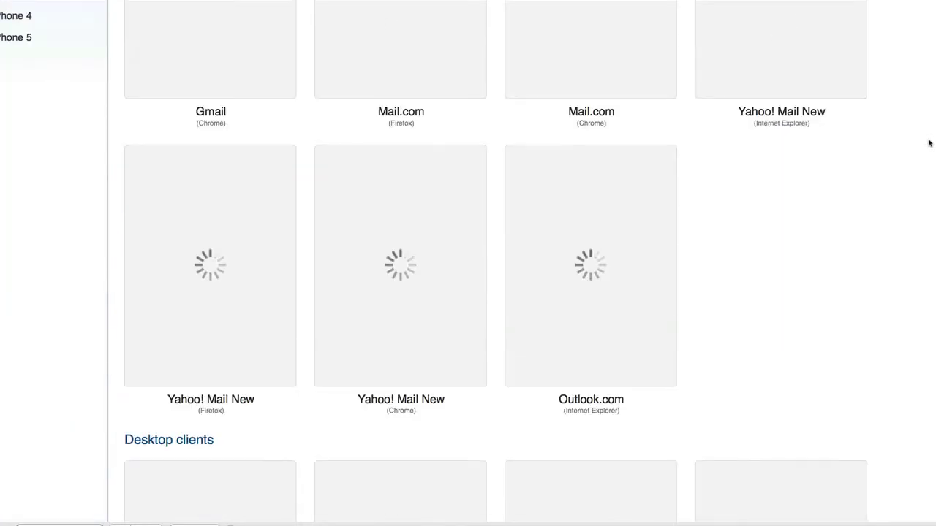
{"action": "scroll", "coordinate": [930, 143], "scroll_direction": "down", "scroll_amount": 3}
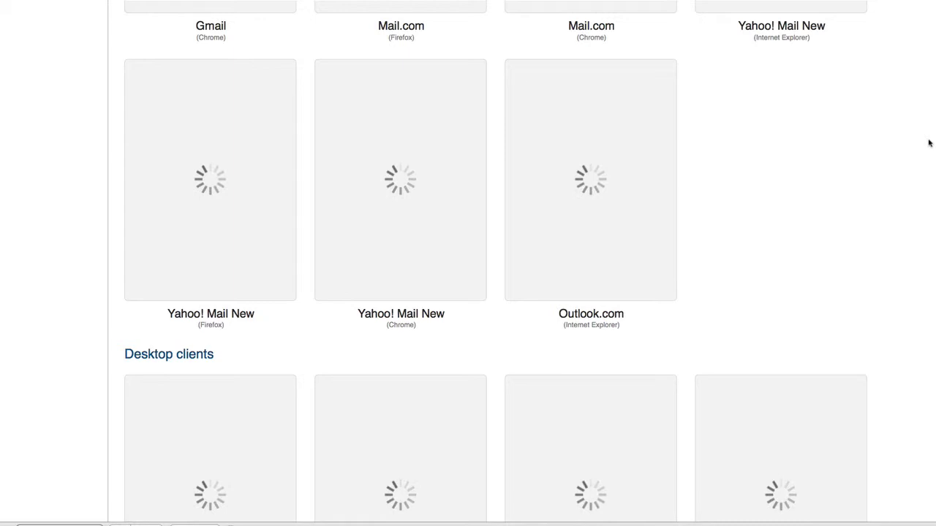
{"action": "scroll", "coordinate": [929, 142], "scroll_direction": "down", "scroll_amount": 1}
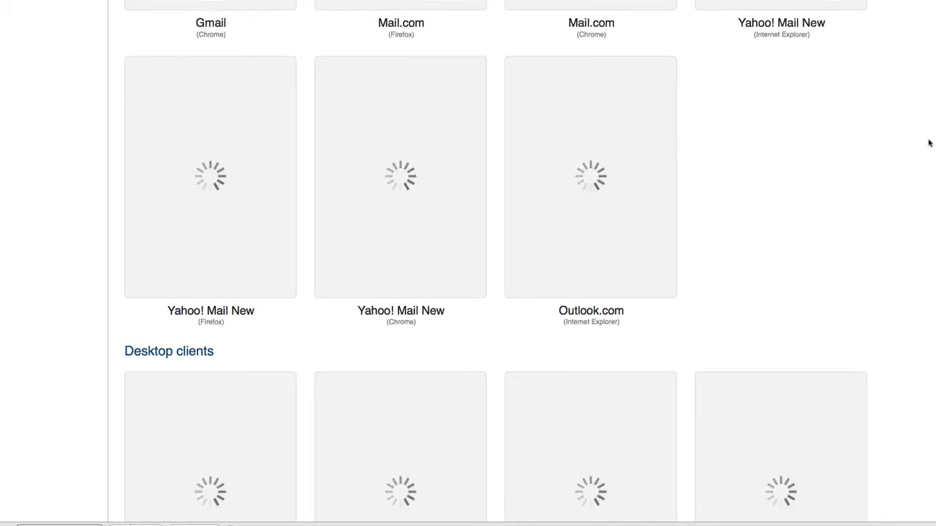
{"action": "scroll", "coordinate": [929, 143], "scroll_direction": "down", "scroll_amount": 15}
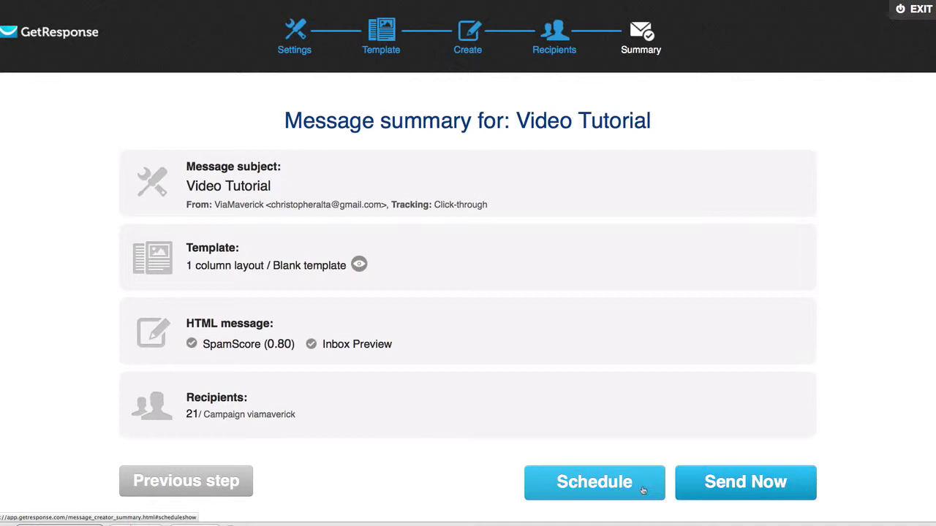
Choose scheduled delivery for the message and turn on Time Travel to deliver at each recipient's local time
{"action": "left_click", "coordinate": [595, 483]}
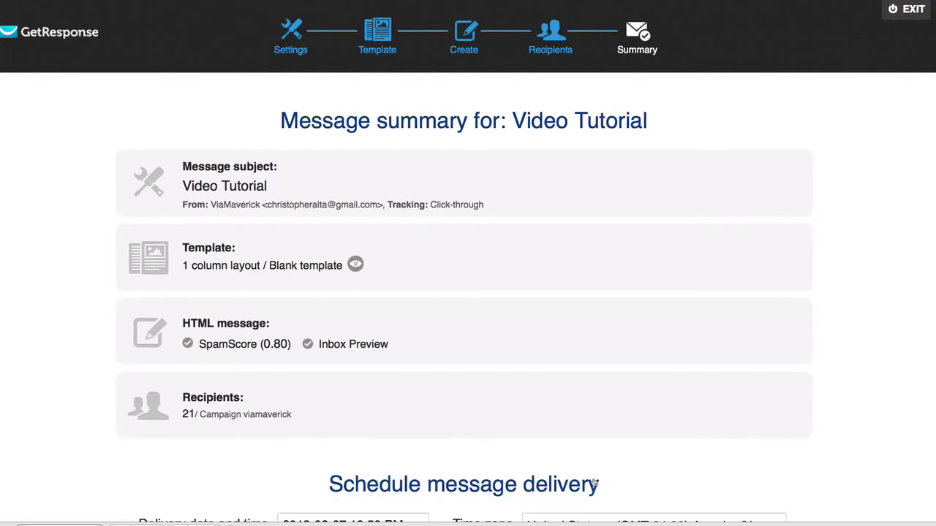
{"action": "scroll", "coordinate": [595, 371], "scroll_direction": "down", "scroll_amount": 3}
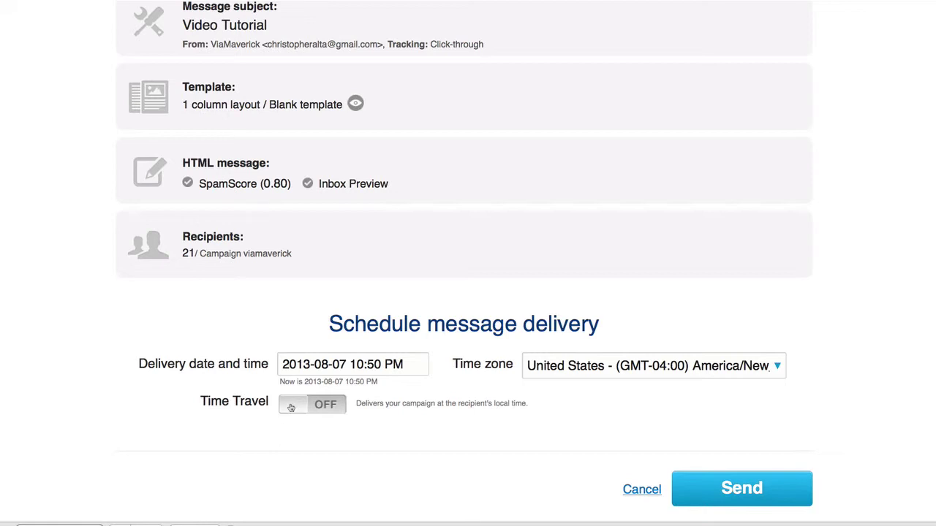
{"action": "left_click_drag", "start_coordinate": [291, 408], "coordinate": [366, 406]}
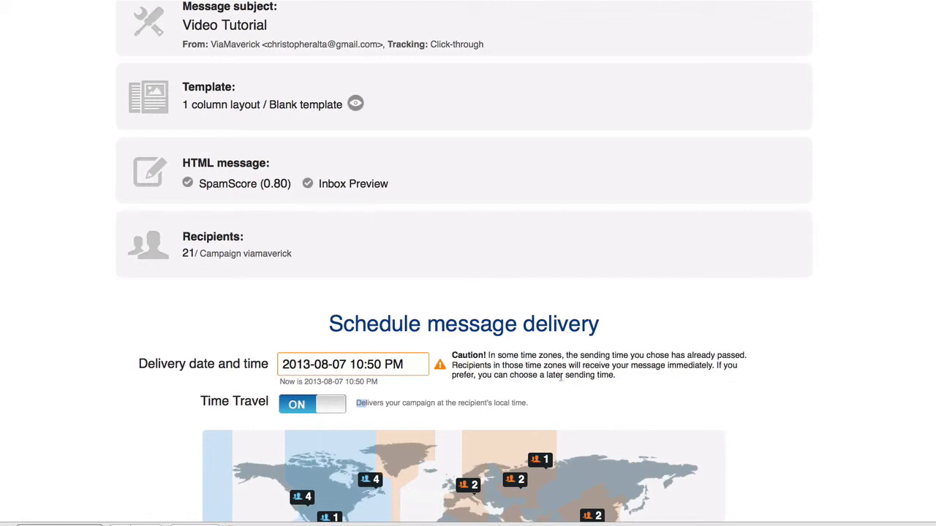
Set the scheduled delivery time to 08:50 PM on 2013-08-07
{"action": "scroll", "coordinate": [785, 390], "scroll_direction": "down", "scroll_amount": 1}
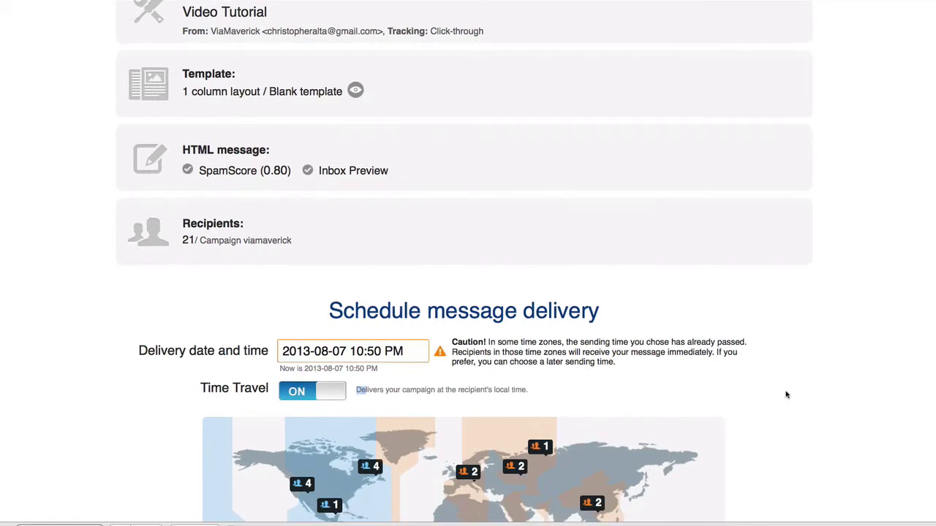
{"action": "left_click", "coordinate": [341, 342]}
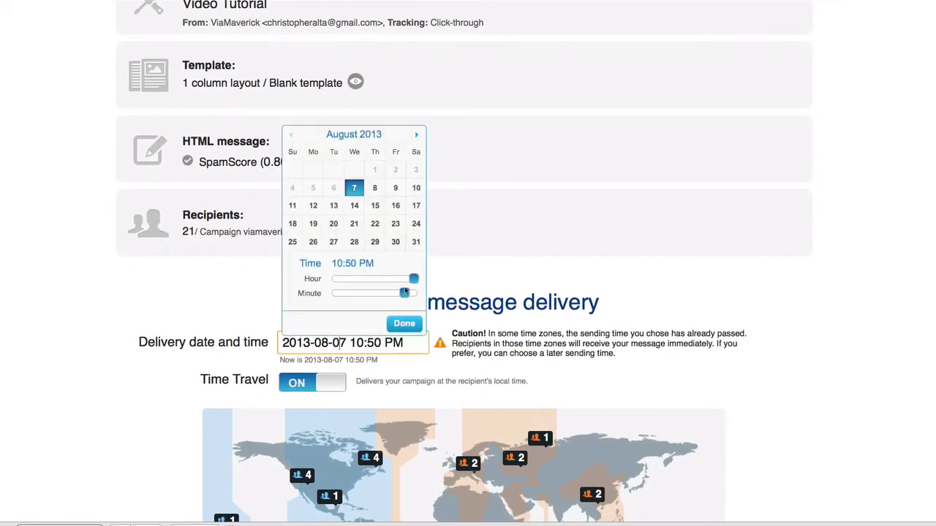
{"action": "mouse_move", "coordinate": [414, 278]}
{"action": "left_mouse_down"}
{"action": "mouse_move", "coordinate": [370, 279]}
{"action": "mouse_move", "coordinate": [409, 278]}
{"action": "left_mouse_up"}
{"action": "scroll", "coordinate": [787, 289], "scroll_direction": "down", "scroll_amount": 5}
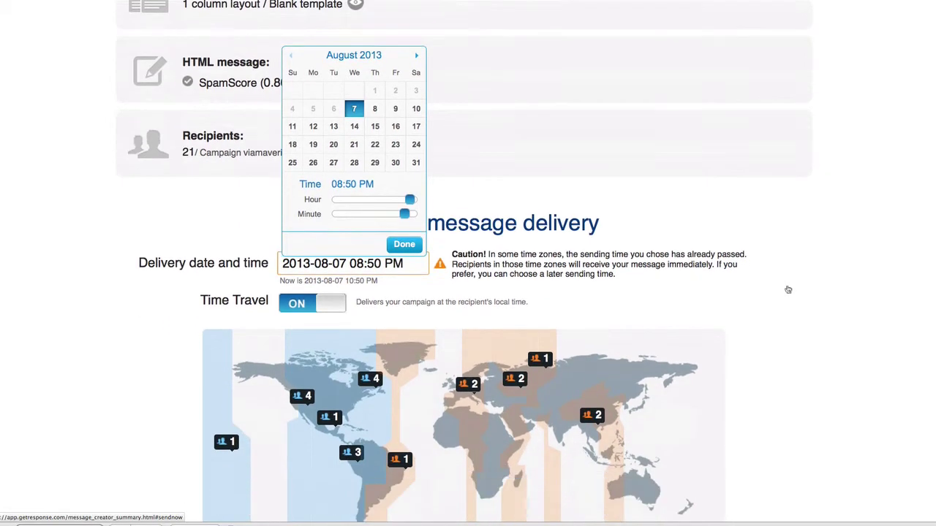